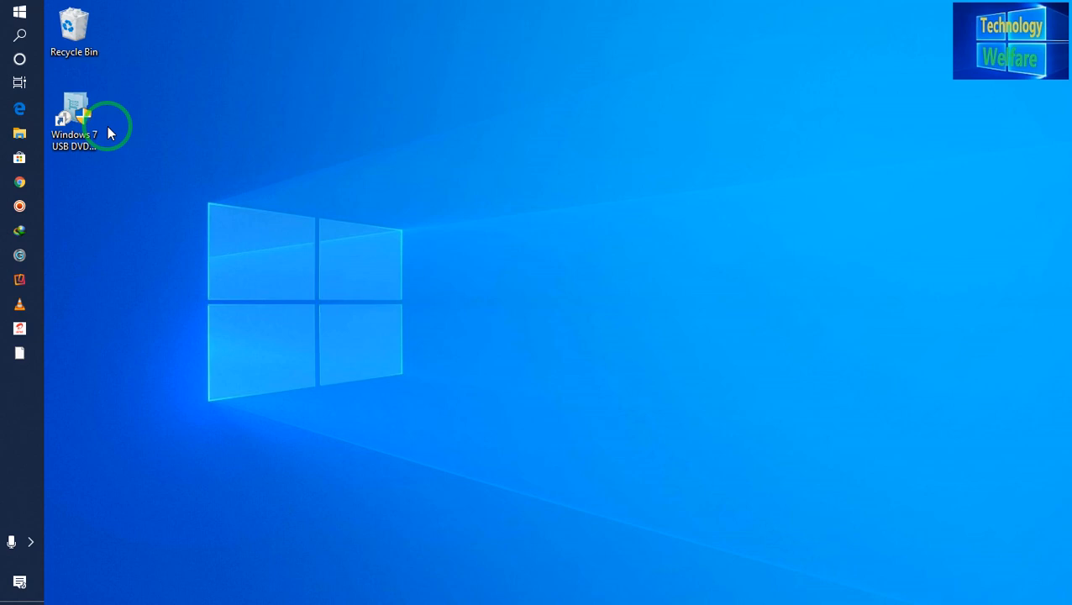
Launch the Windows 7 USB DVD Download Tool from the desktop
left_click(73, 118)
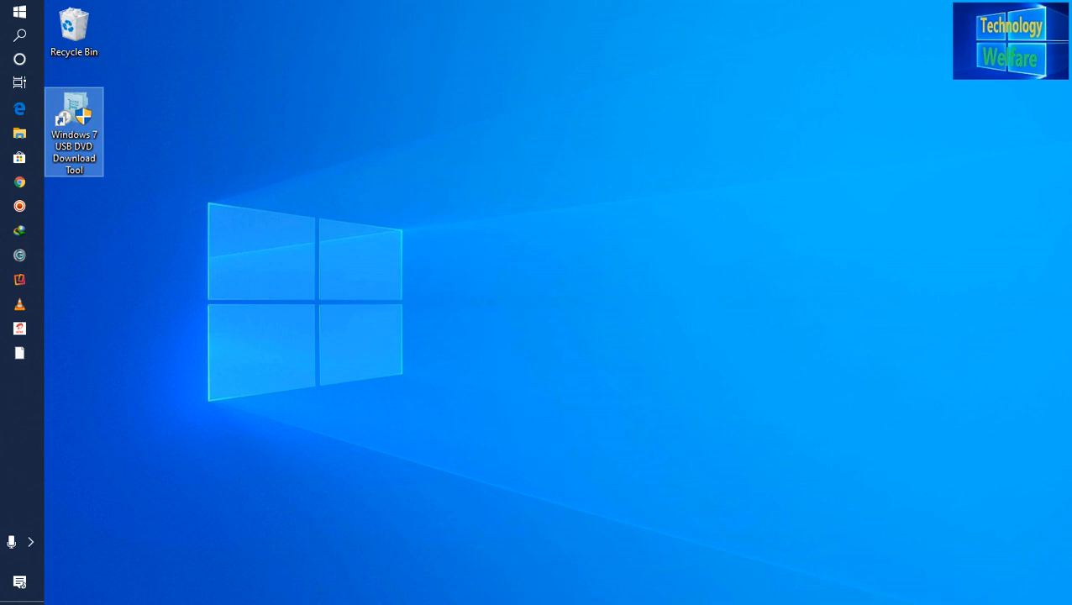
left_click(444, 398)
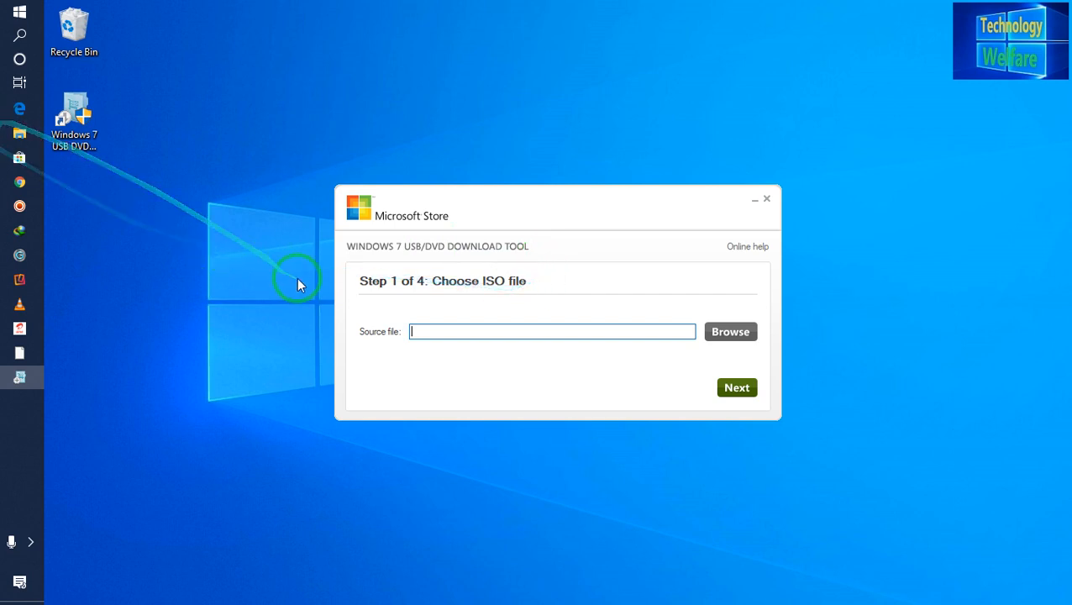
Examine the general, previous-version, details and security properties of the win_10_vl_aio_10in1_1903 ISO in the All kinds of window folder
left_click(19, 134)
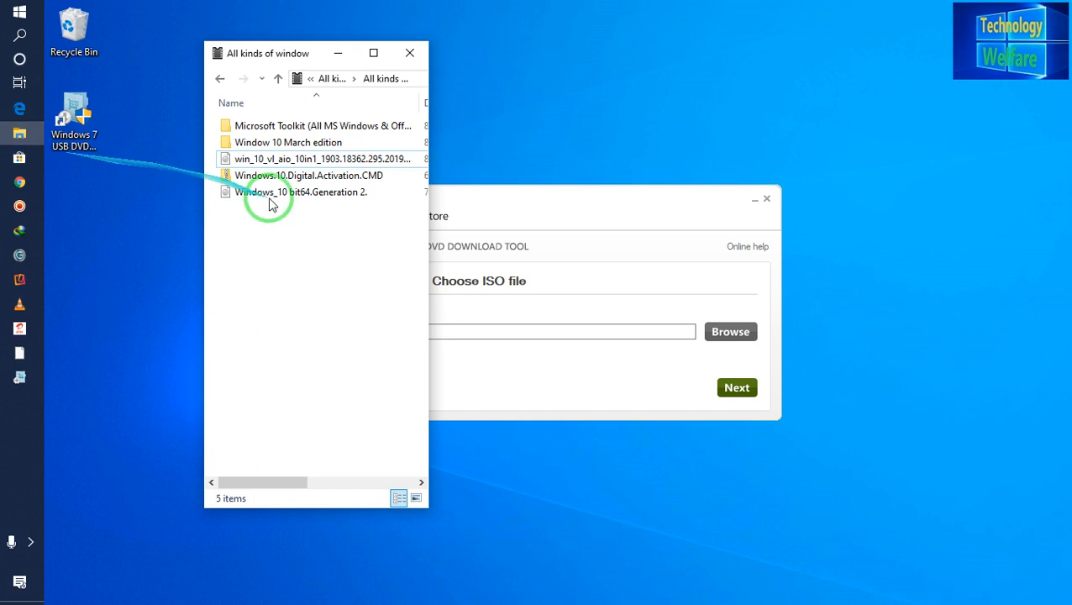
right_click(367, 162)
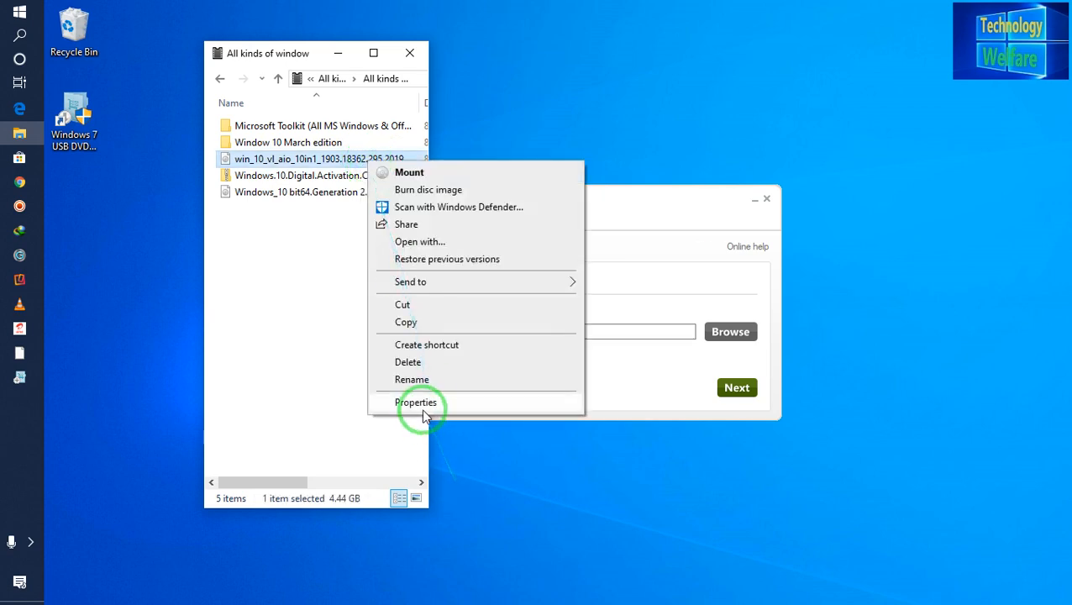
left_click(419, 403)
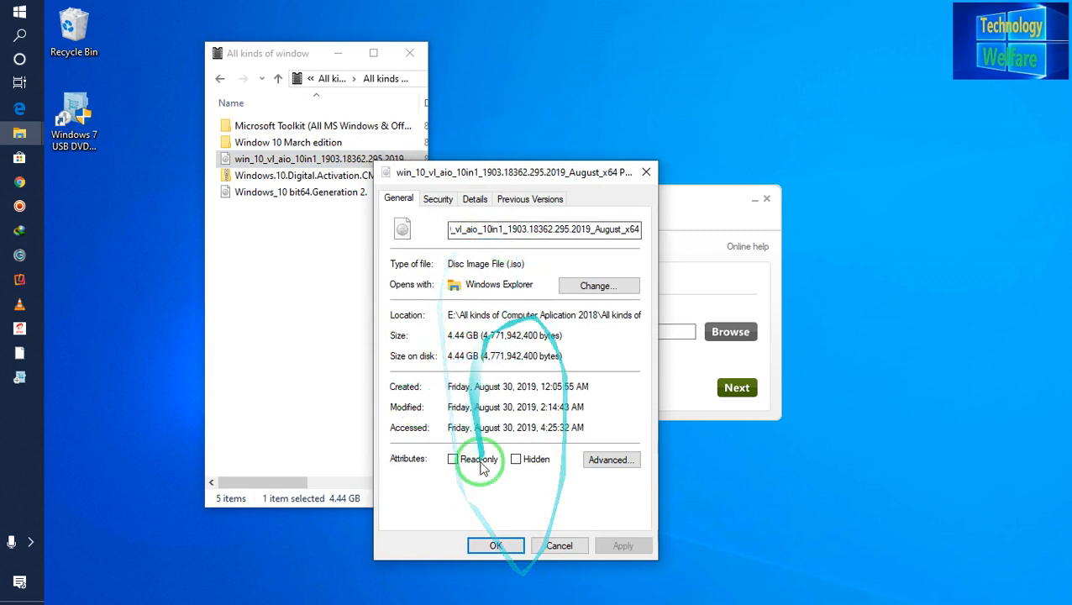
left_click(514, 198)
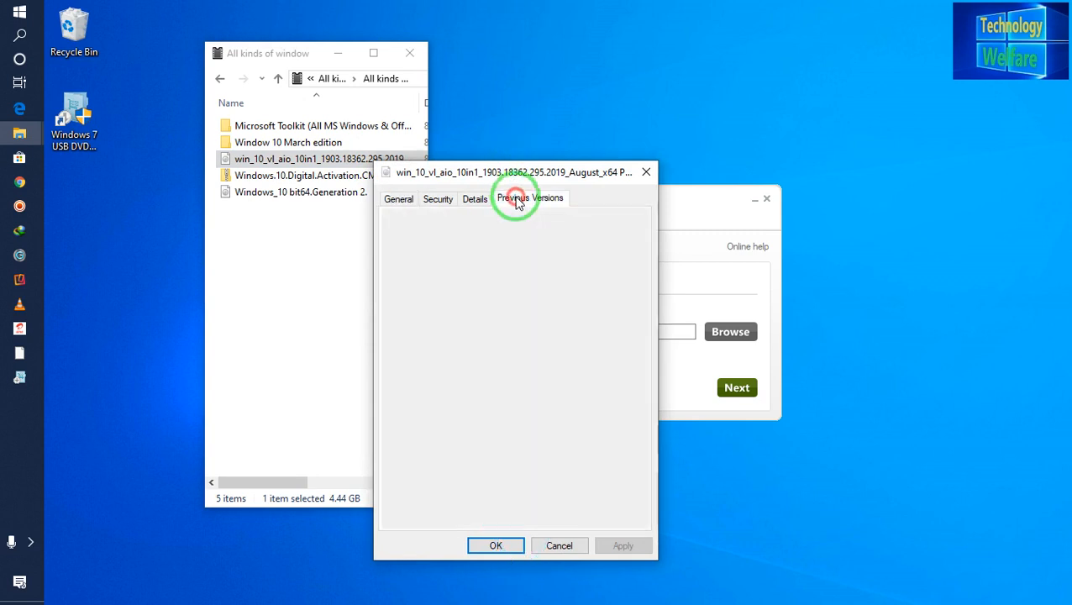
left_click(476, 202)
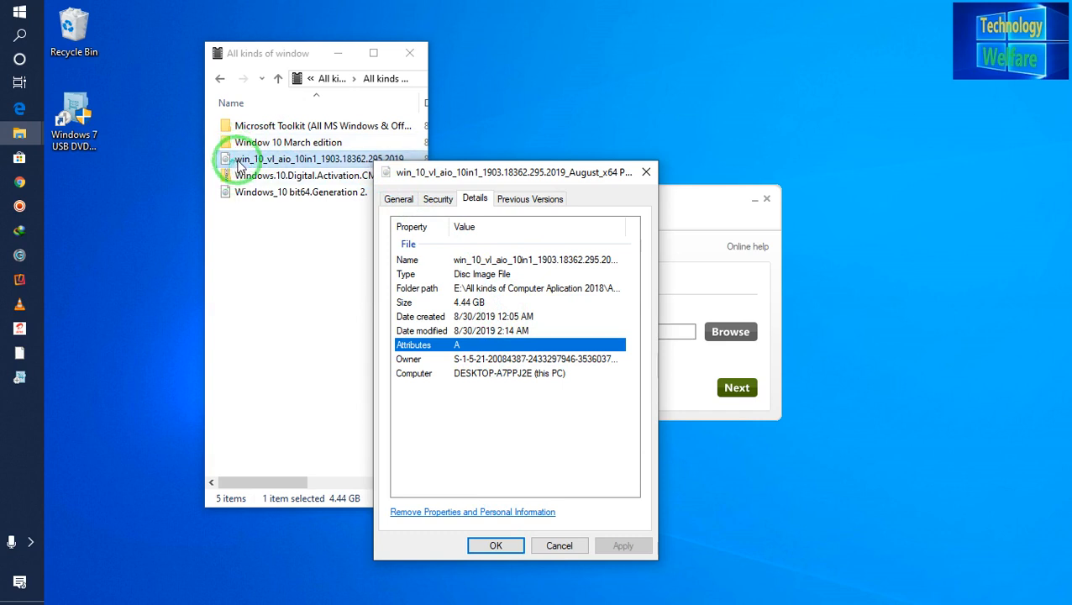
left_click(438, 200)
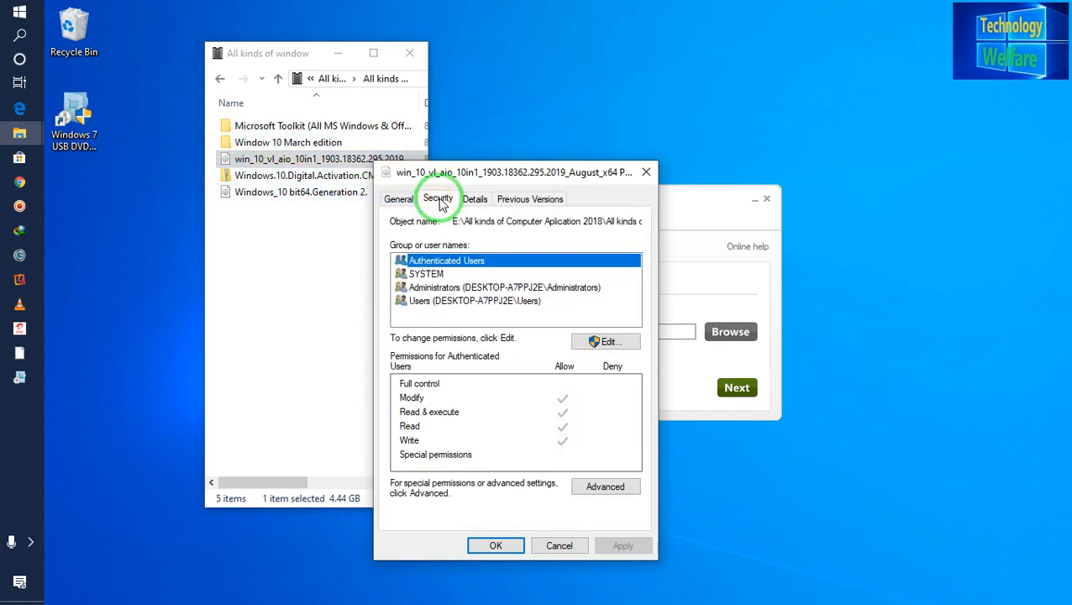
left_click(646, 172)
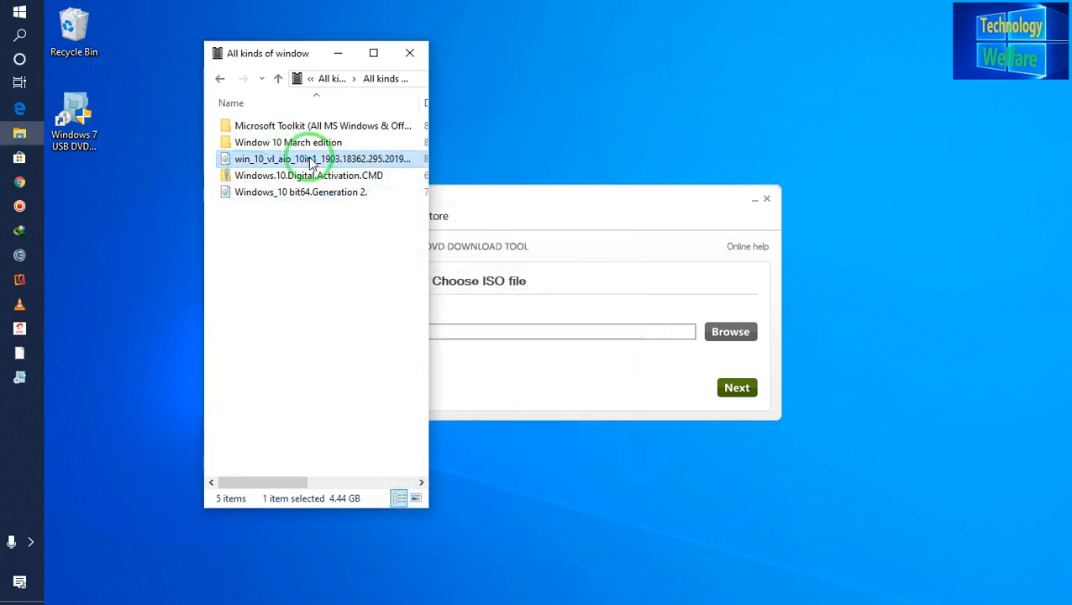
left_click(338, 53)
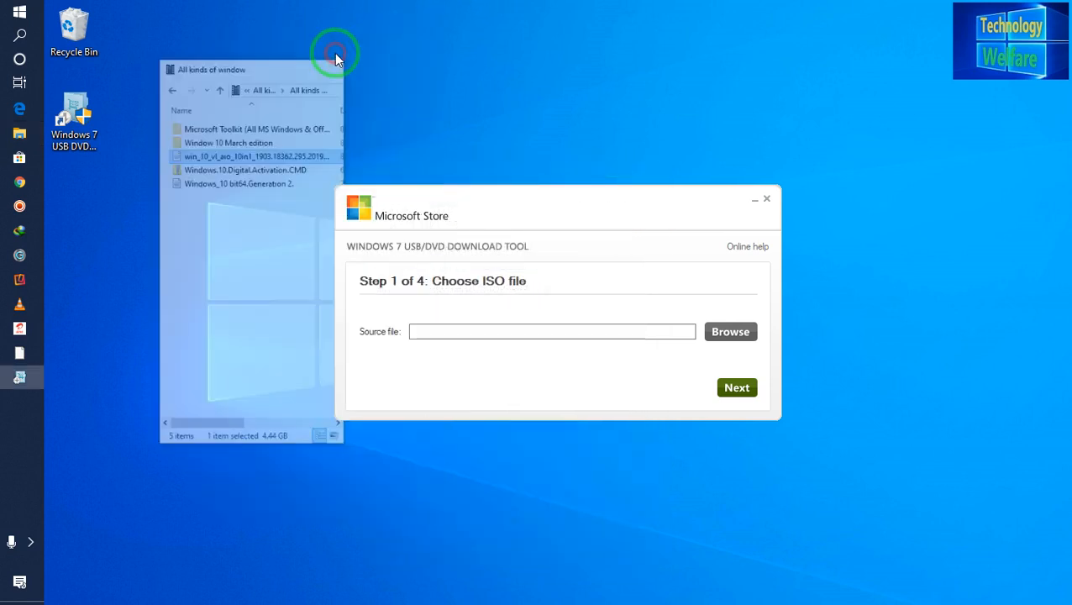
Set the source file to the win_10_vl_aio_10in1_1903 ISO in All kinds of Computer Aplication 2018\All kinds of window on drive E:
left_click(731, 332)
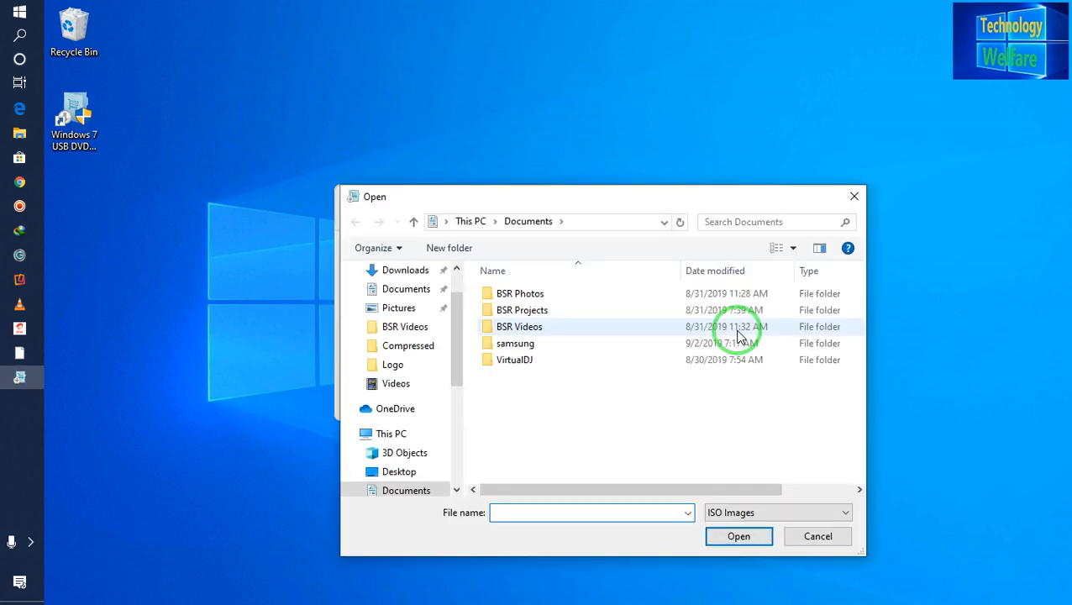
left_click(455, 446)
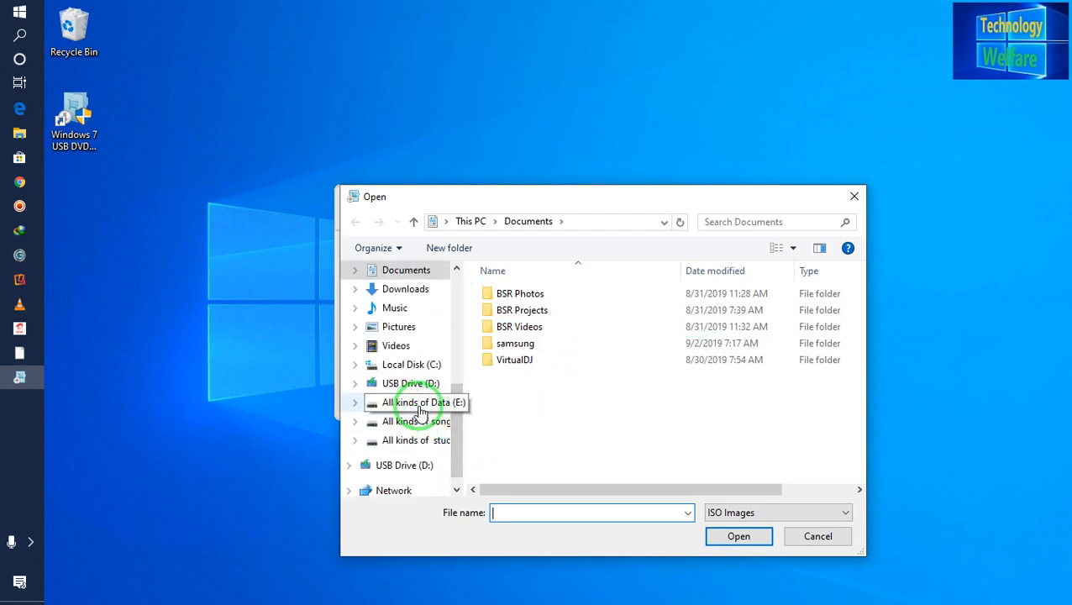
left_click(420, 409)
double_click(499, 339)
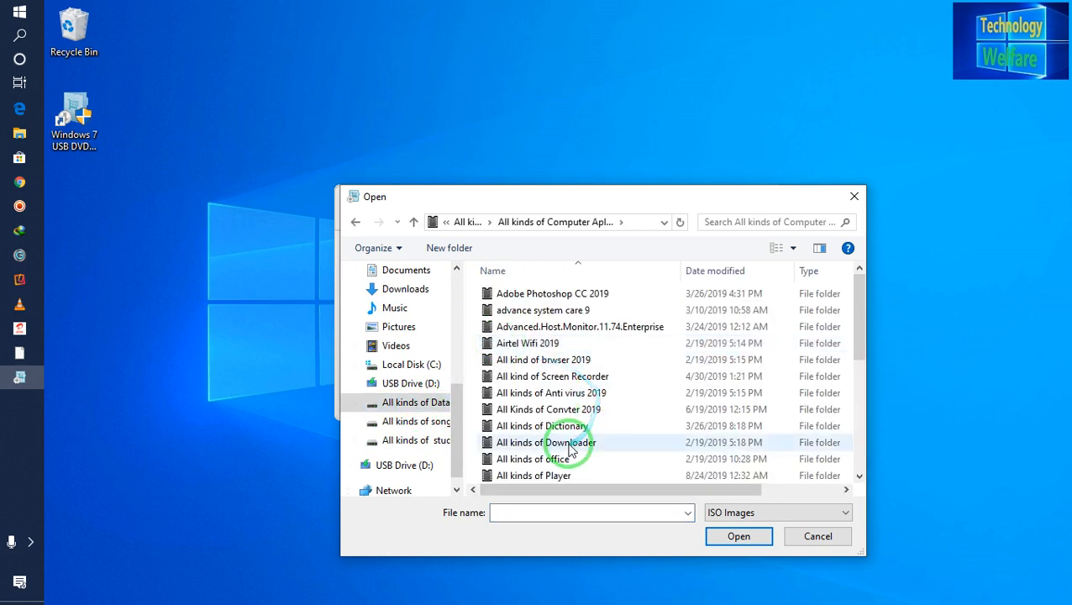
left_click(859, 441)
double_click(529, 353)
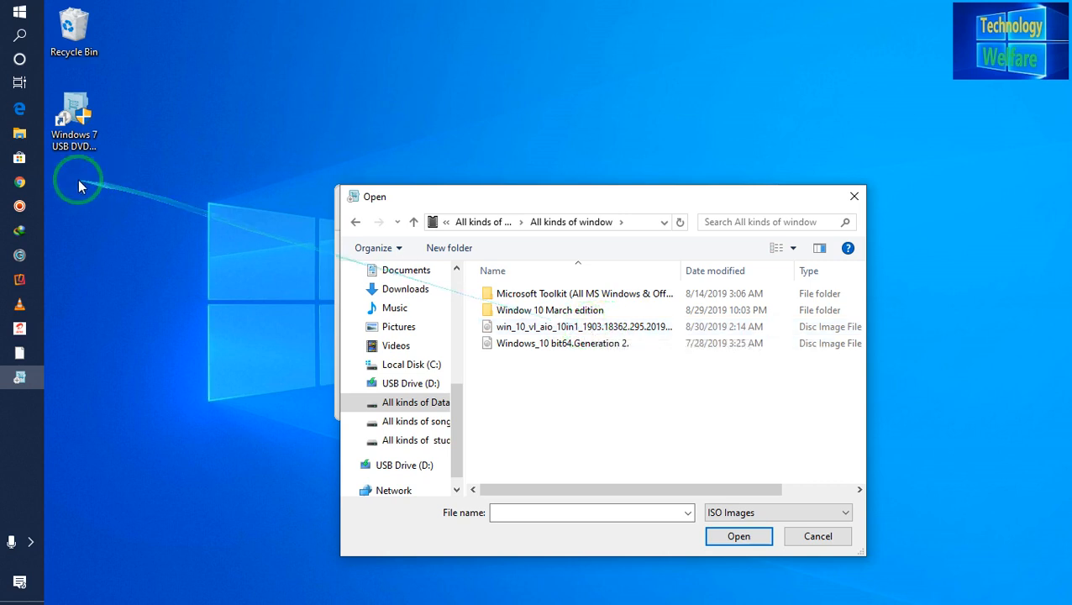
left_click(19, 133)
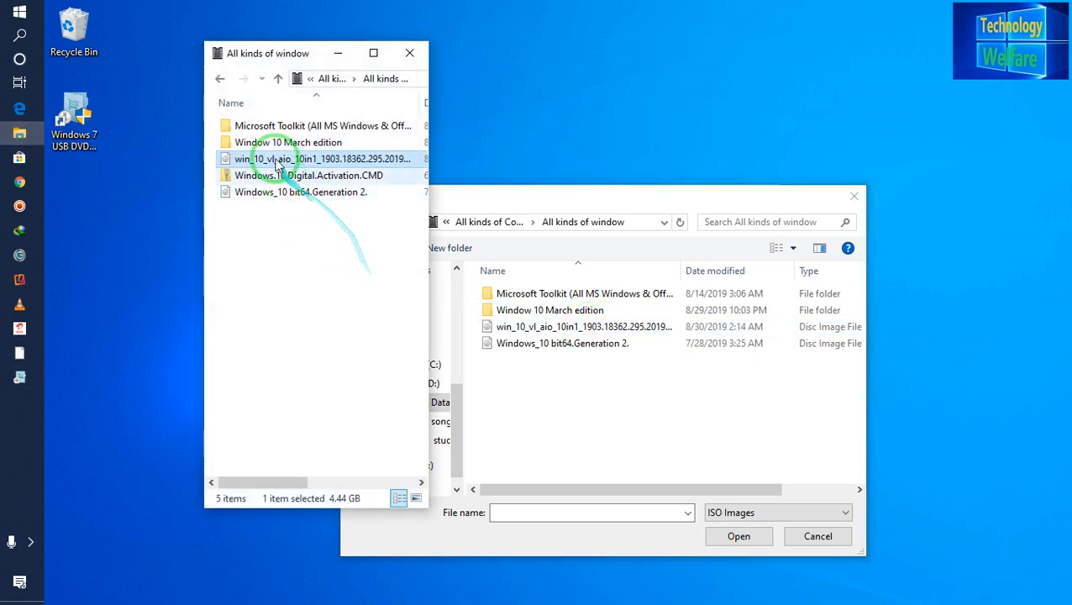
left_click(334, 54)
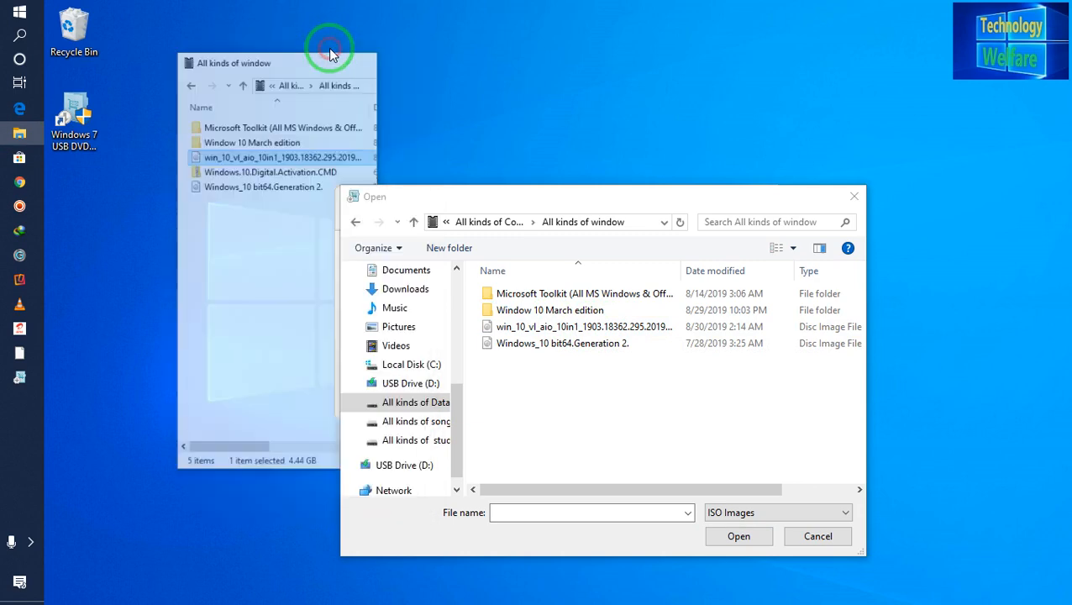
left_click(552, 328)
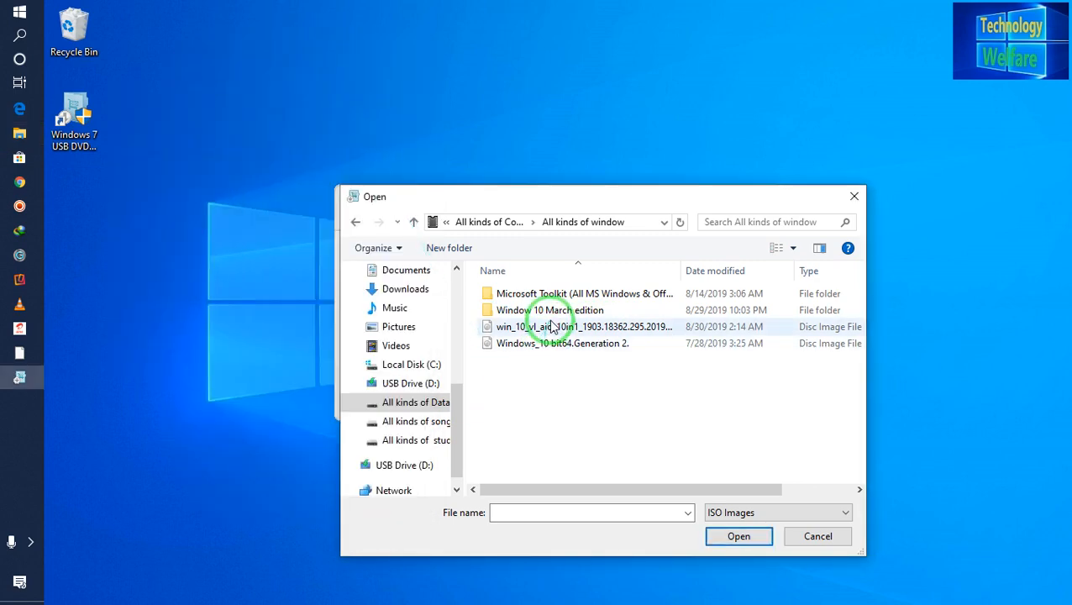
left_click(740, 535)
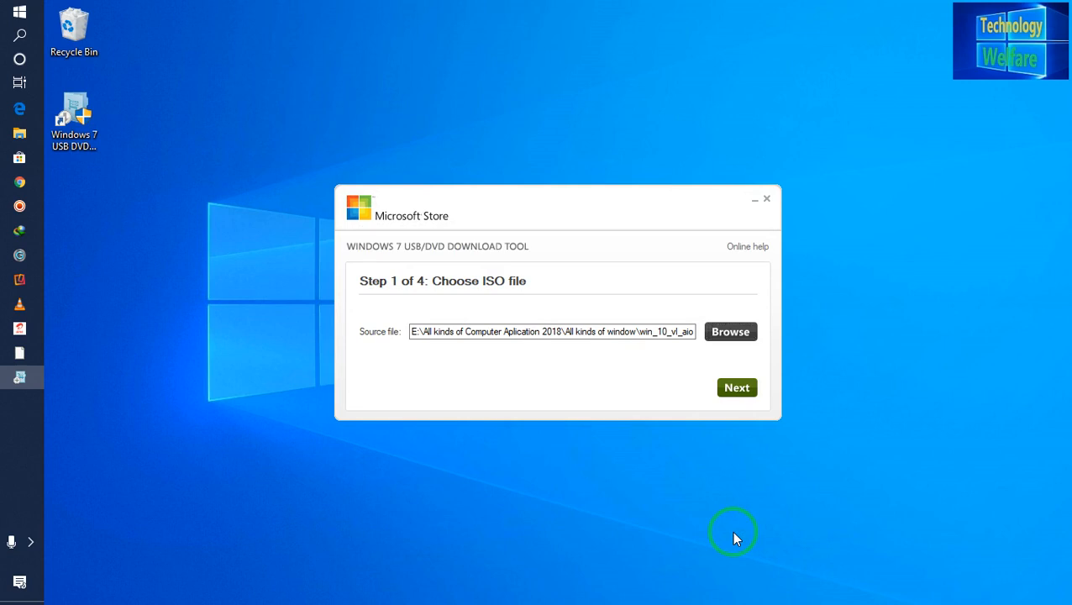
Review the drives listed in This PC to see which ones are connected
key("super+e")
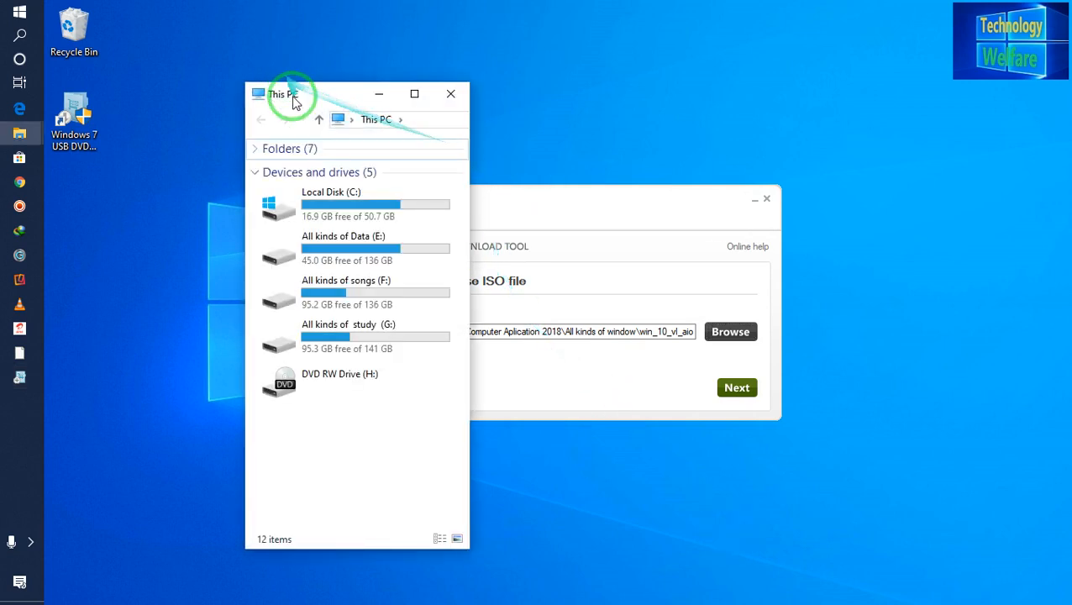
left_click_drag(282, 96, 99, 25)
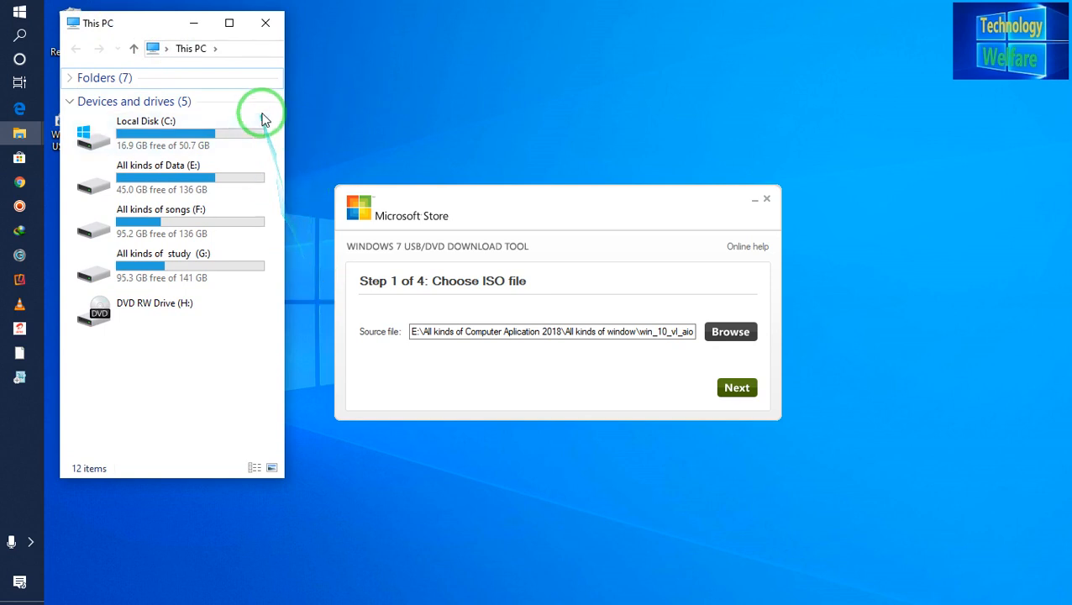
left_click(265, 24)
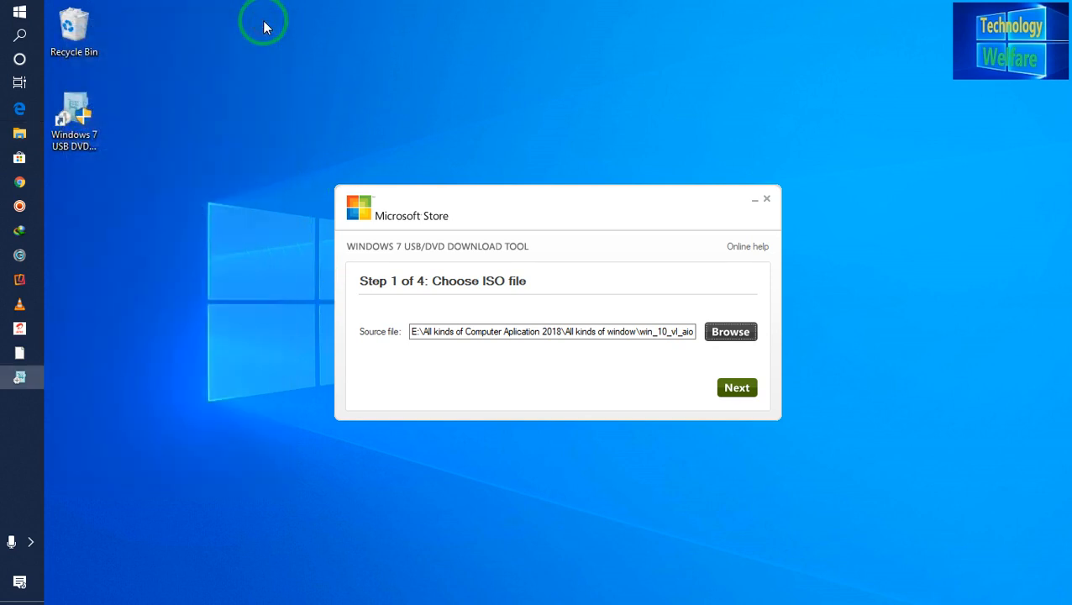
key("super+e")
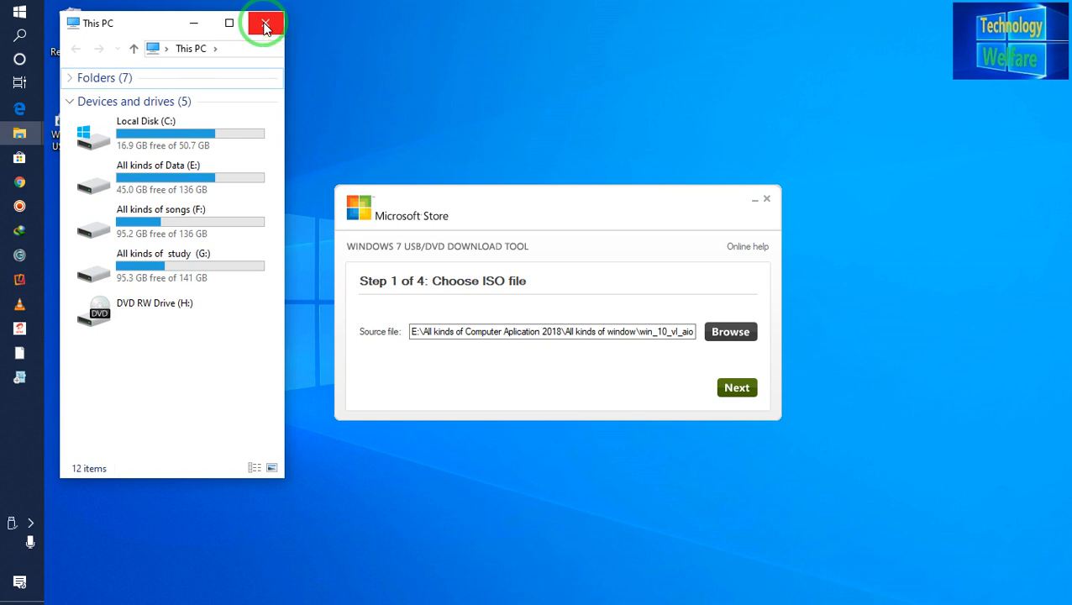
left_click(264, 27)
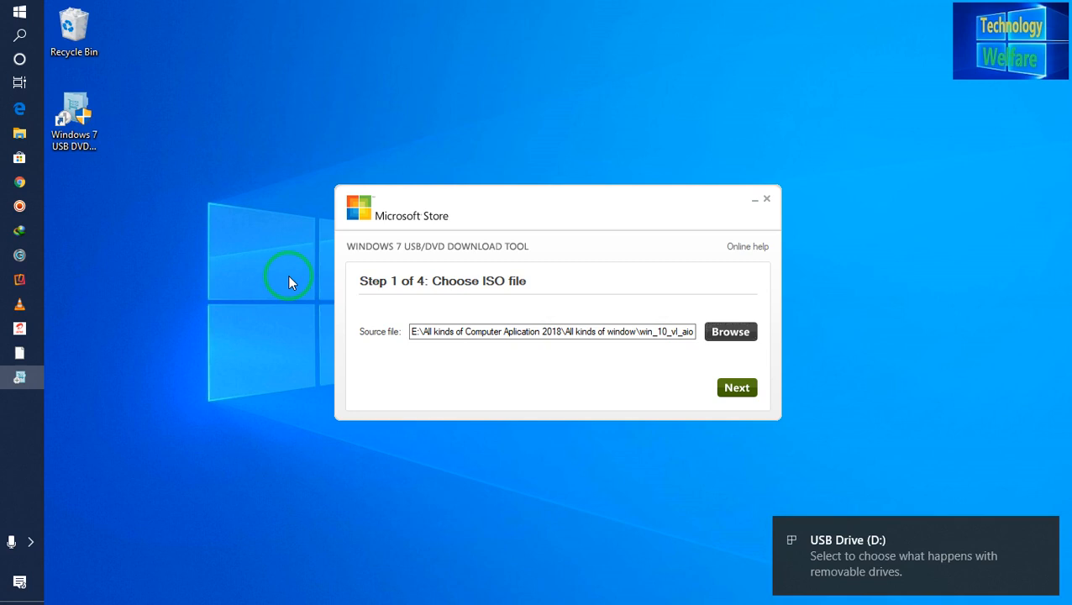
Check the capacity and the existing files of USB Drive (D:) in File Explorer
key("super+e")
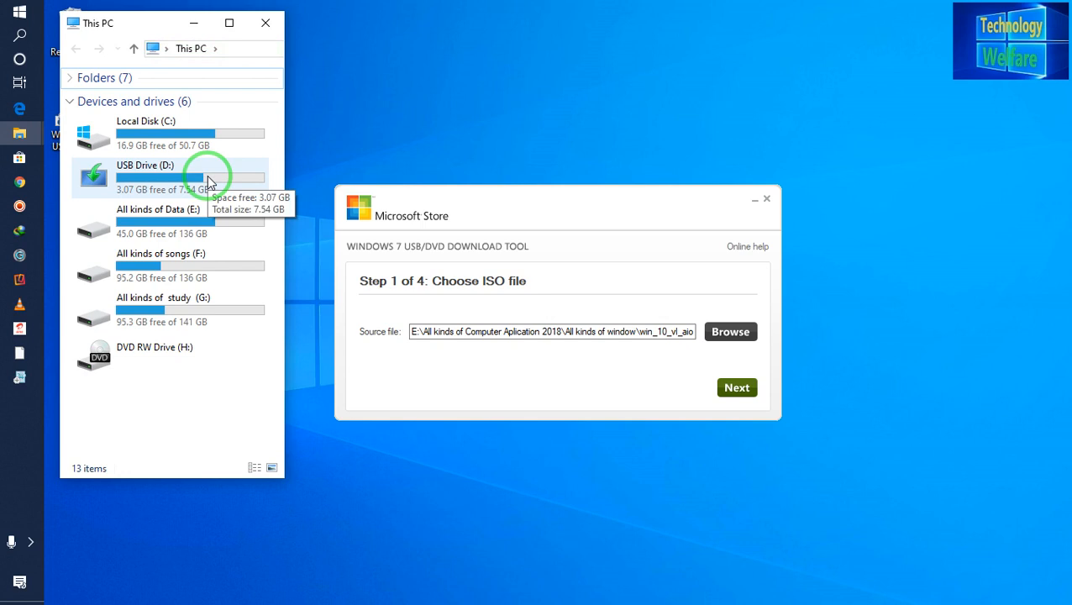
double_click(124, 180)
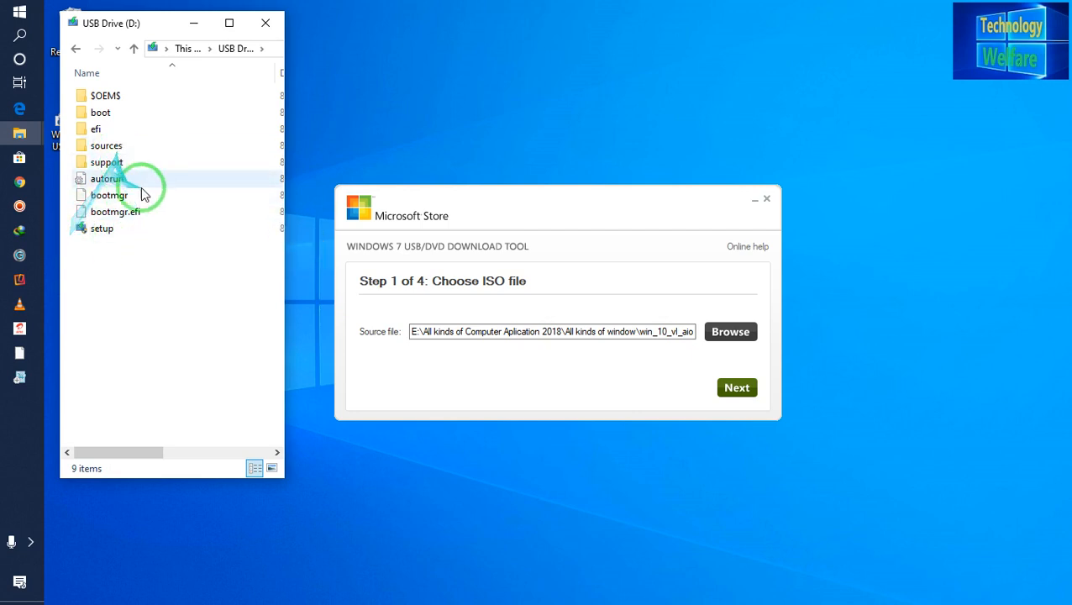
left_click(75, 51)
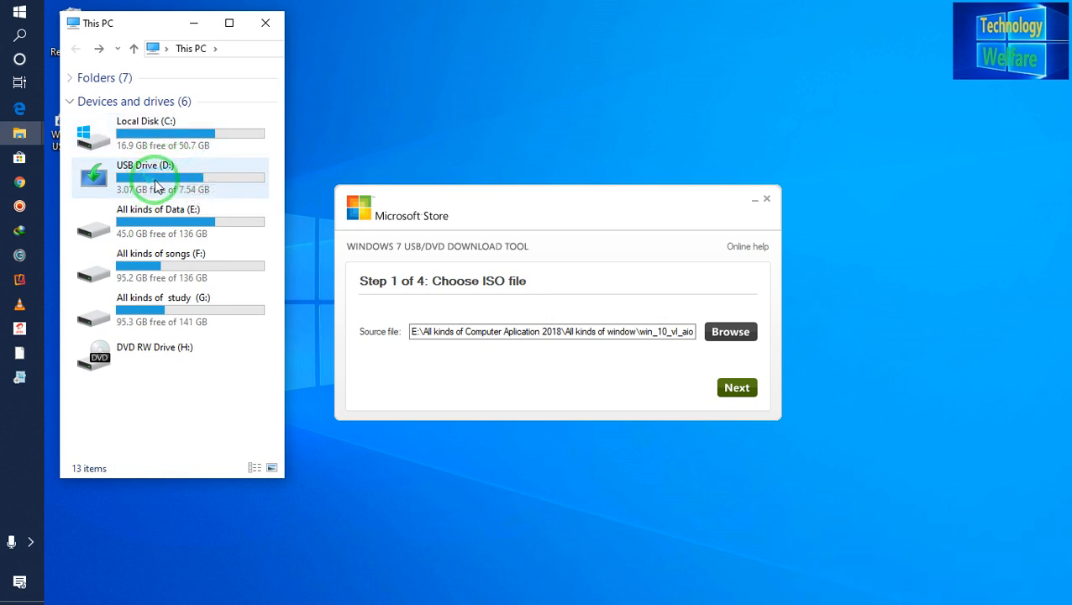
left_click(265, 23)
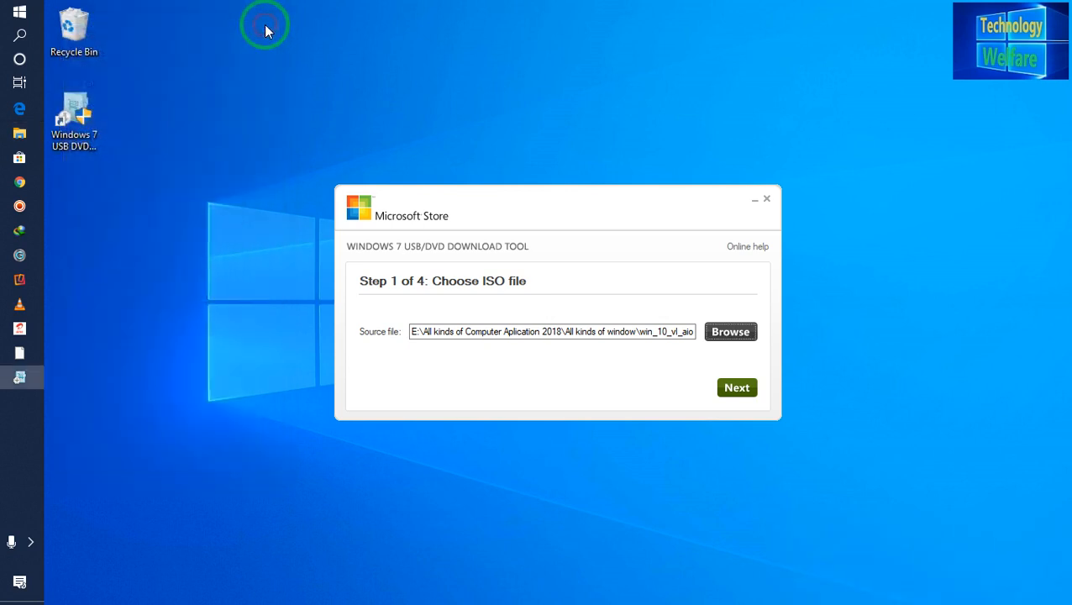
Accept the source file, choose USB device as the media type, and select D:\ (Removable Disk) as the target
left_click(739, 386)
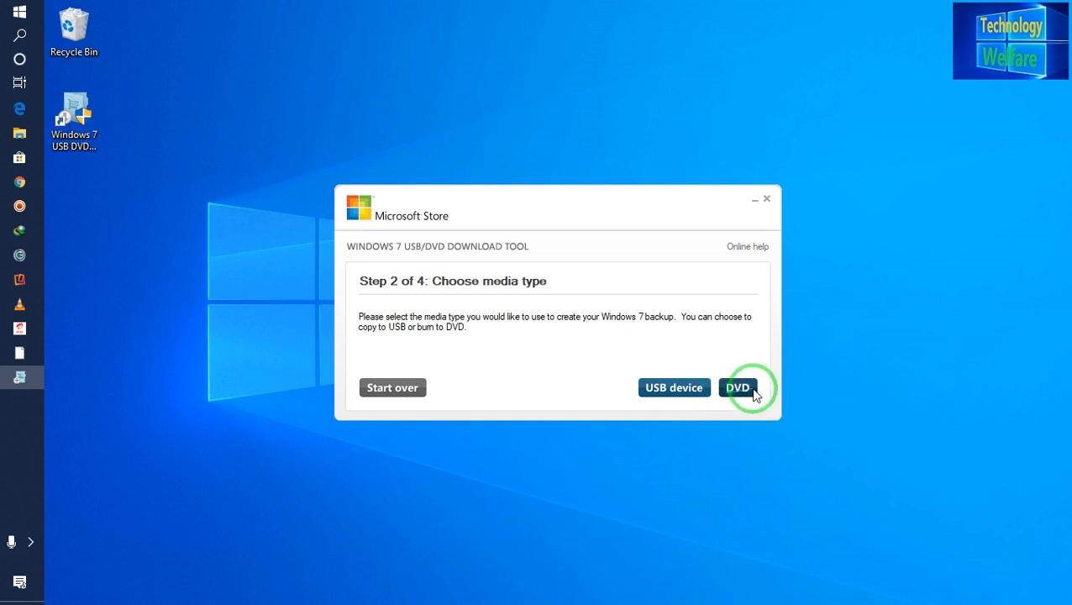
left_click(684, 387)
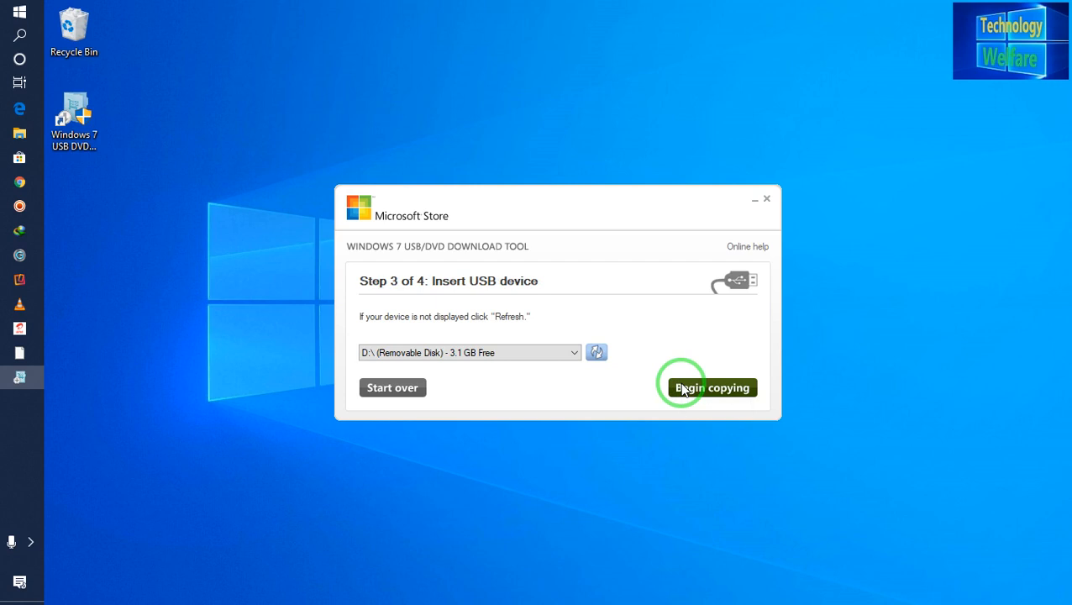
left_click(573, 353)
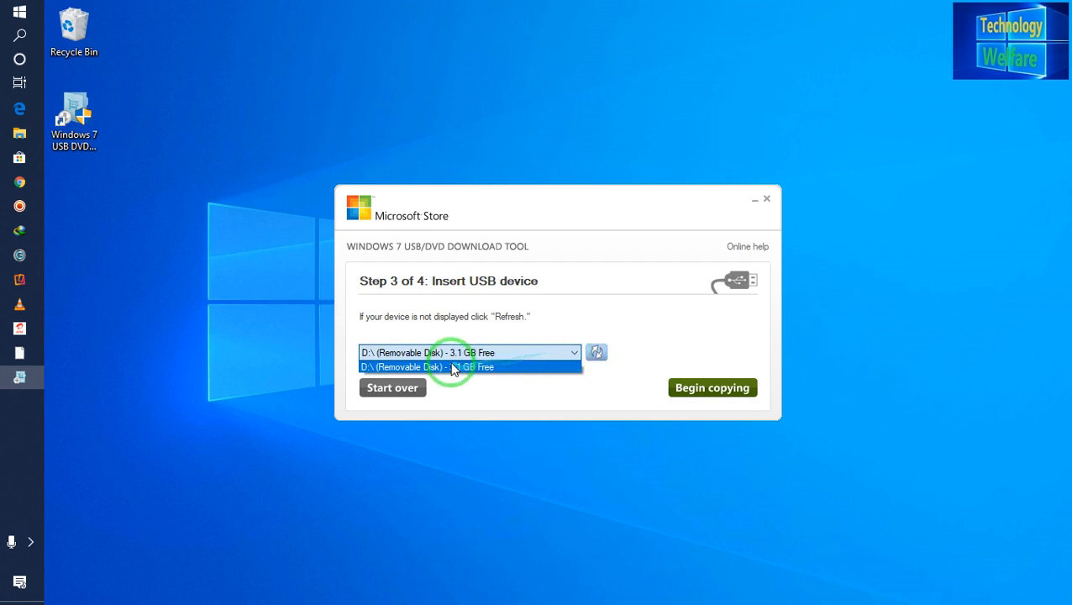
left_click(485, 363)
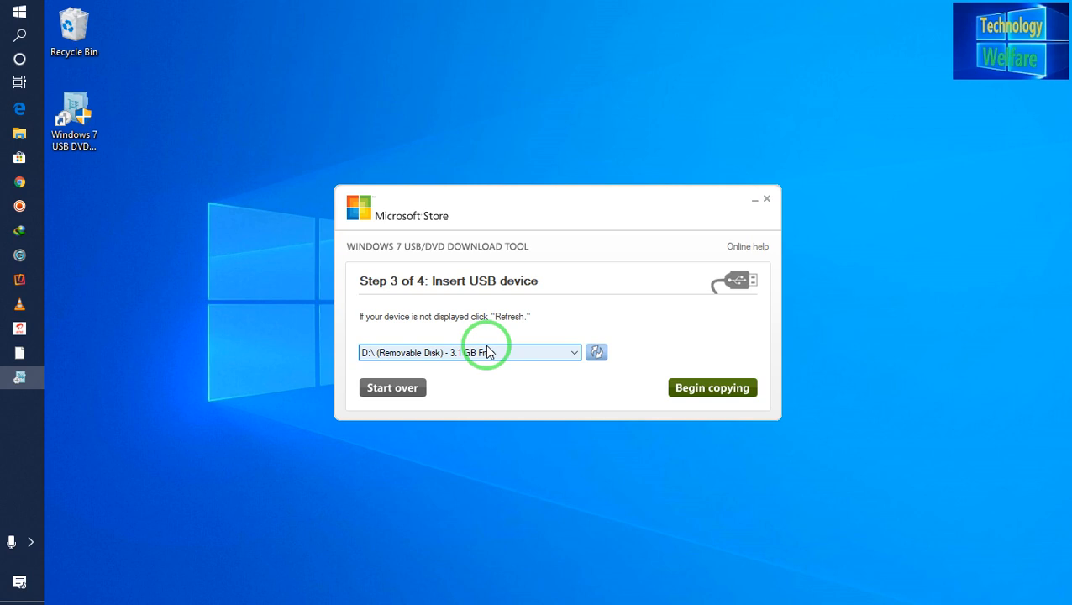
Compare the selected target with USB Drive (D:) in This PC and view the actions available for that drive
key("super+e")
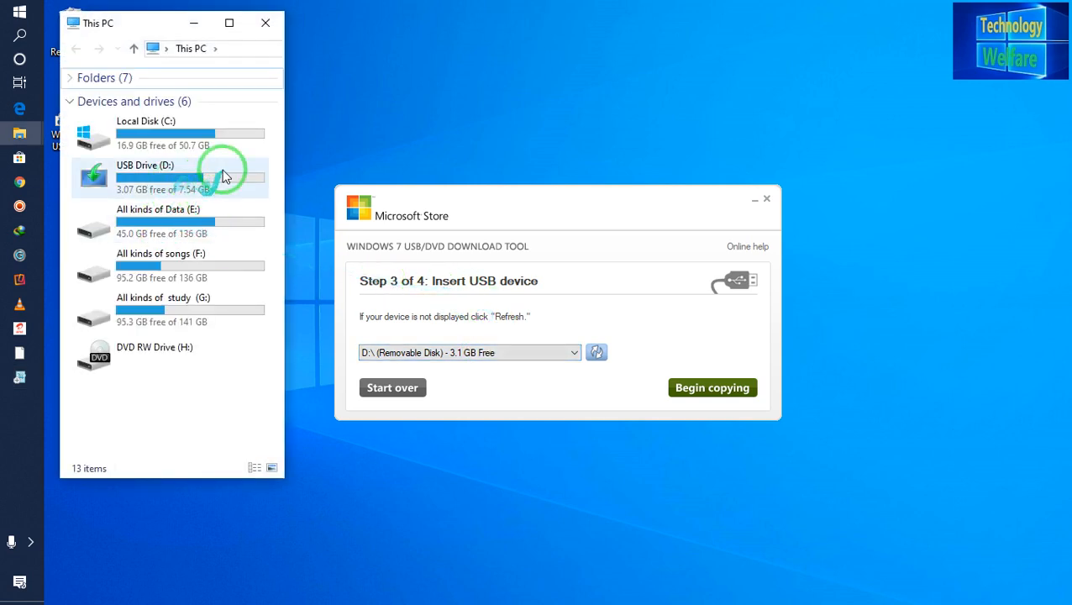
right_click(172, 185)
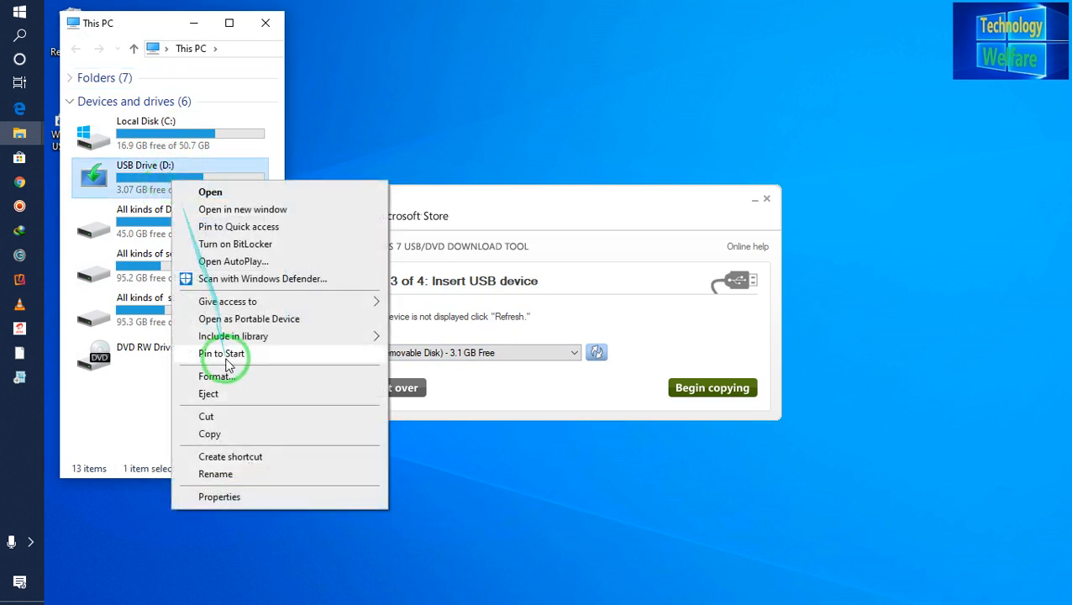
left_click(348, 34)
left_click(265, 23)
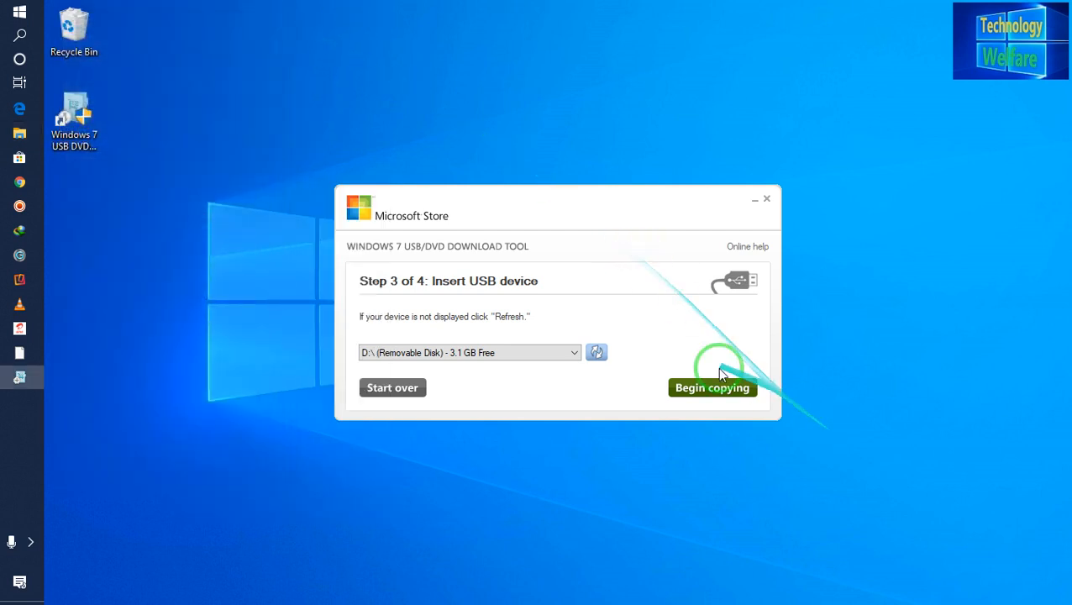
Start copying the Windows files to D:\ (Removable Disk) and agree to erase all contents of the USB device
left_click(690, 399)
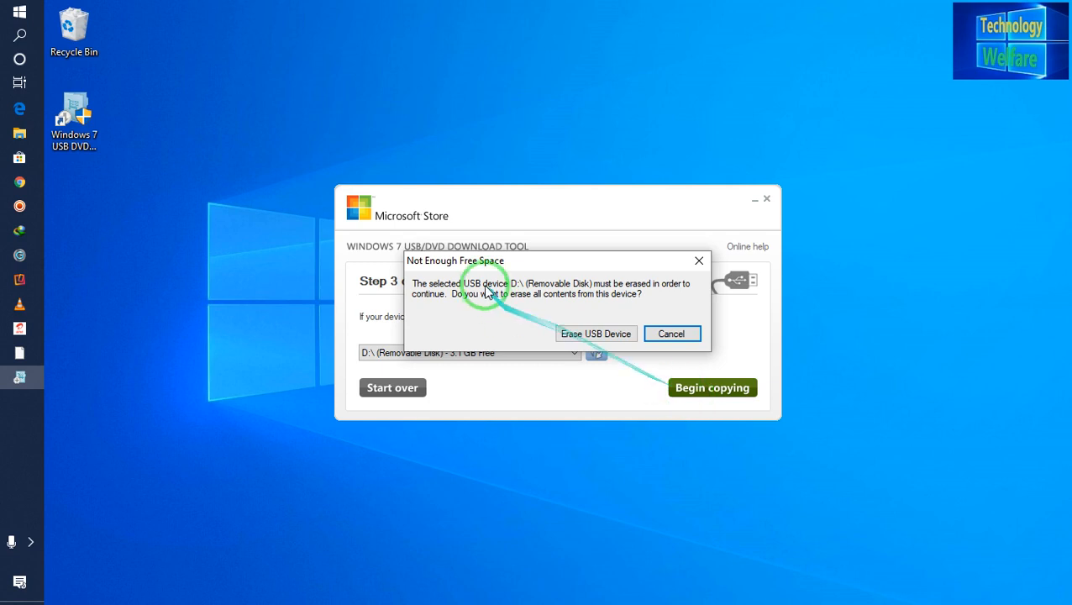
left_click(576, 338)
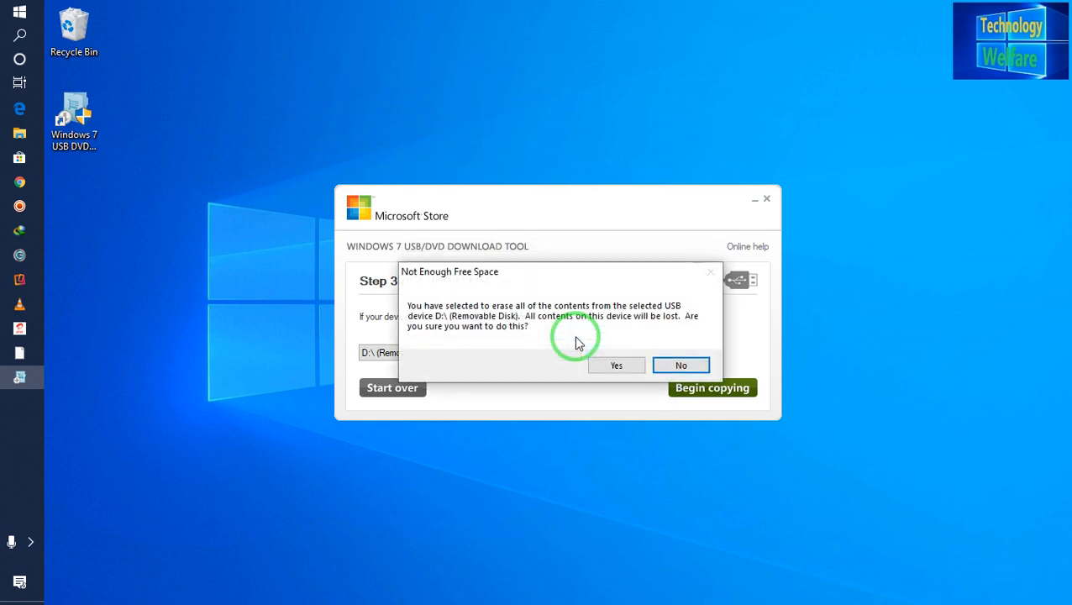
left_click(617, 367)
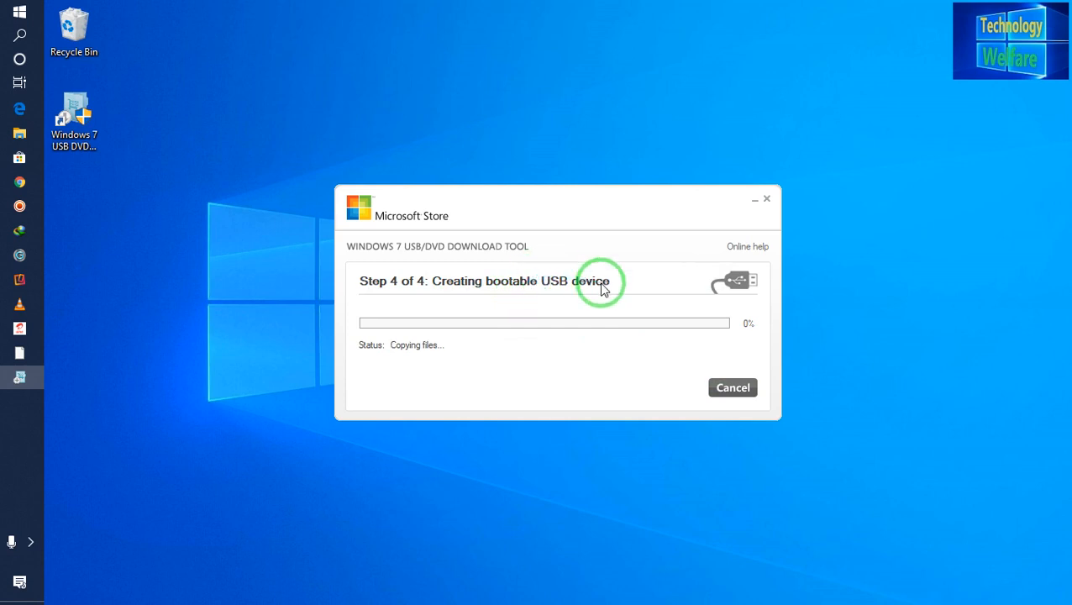
Check the free space of USB Drive (D:) in This PC twice while the files are being copied, closing File Explorer each time
key("super+e")
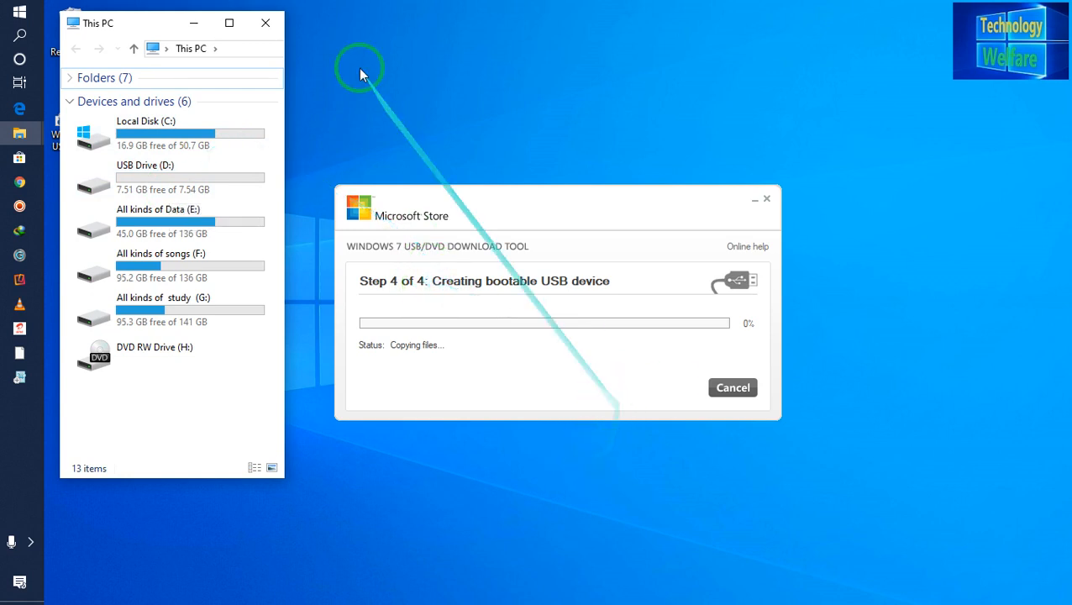
left_click(266, 23)
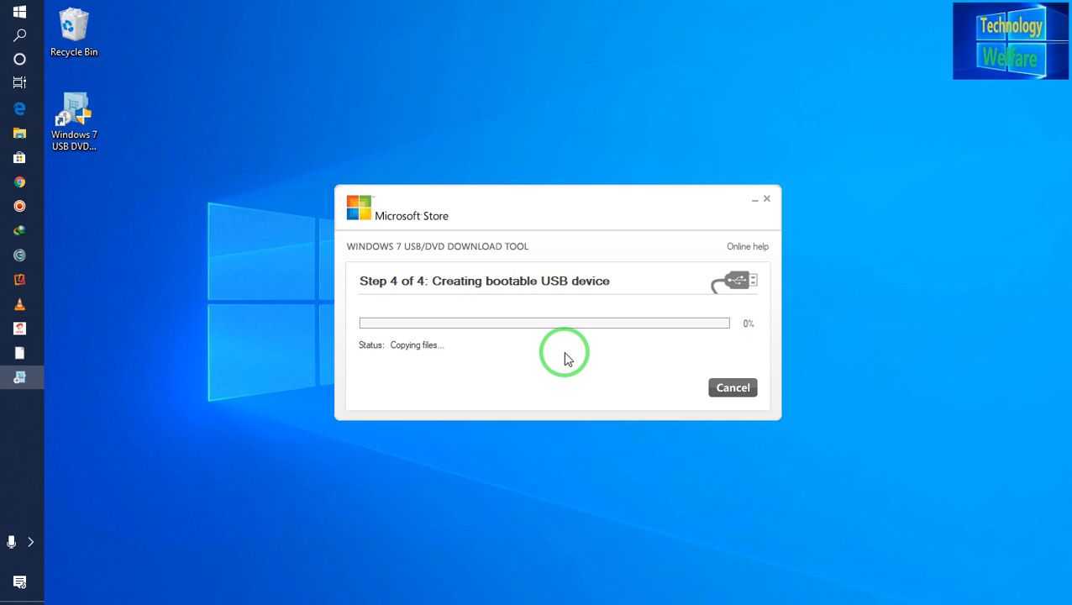
key("super+e")
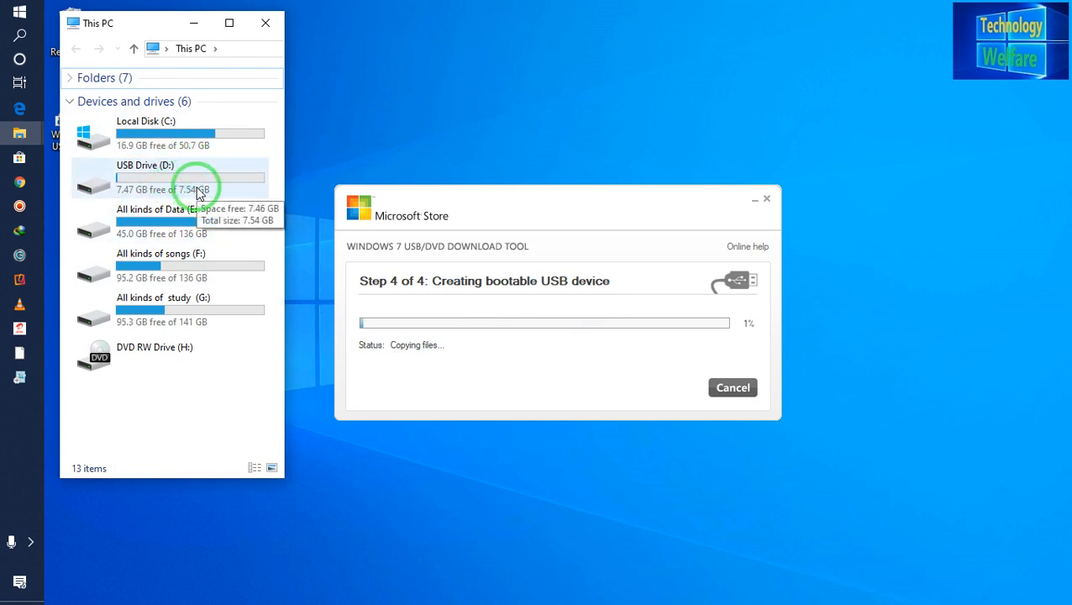
left_click(263, 24)
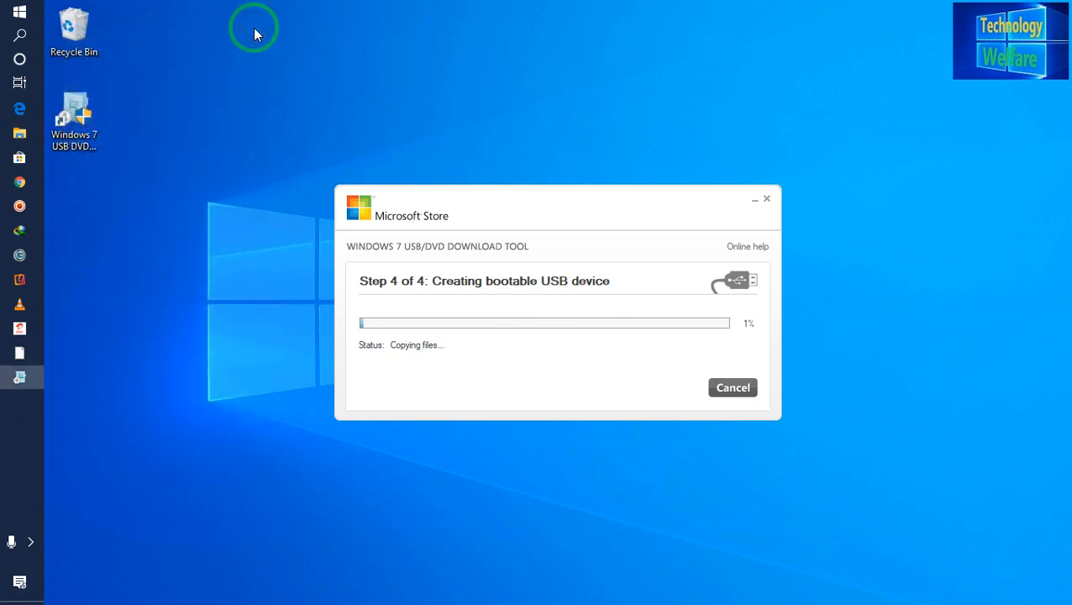